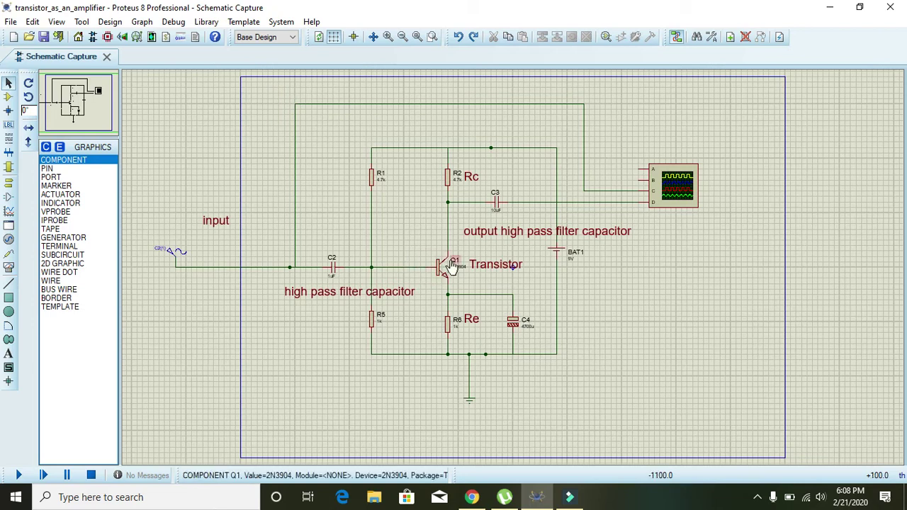
Review the sine generator's properties: amplitude 1 and frequency 12 Hz.
drag(626, 138, 734, 237)
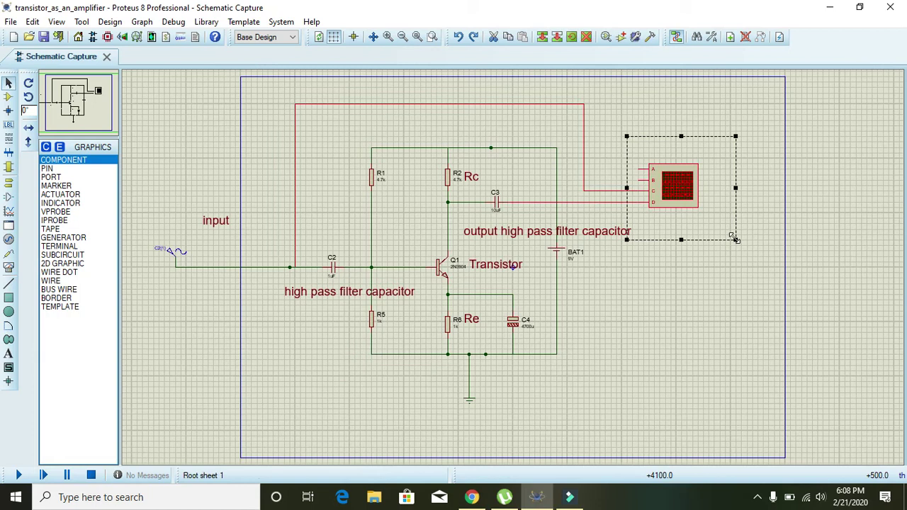
click(696, 282)
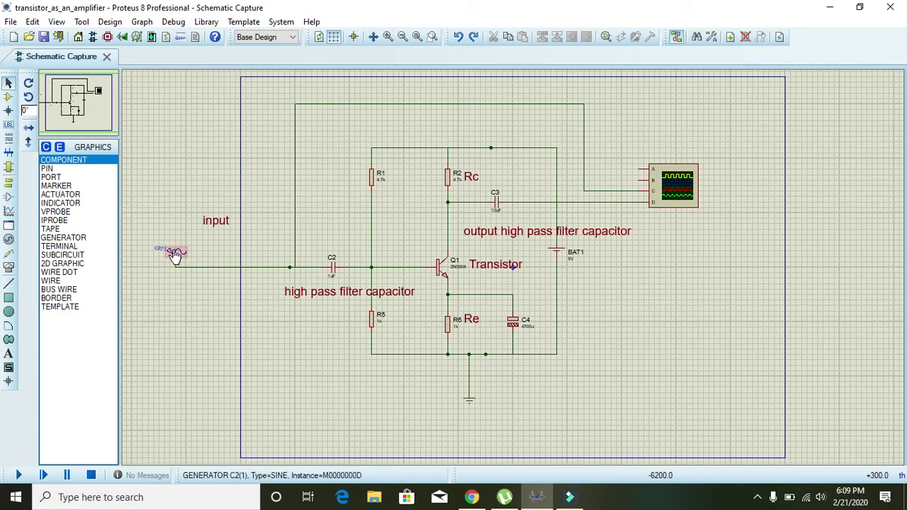
double_click(175, 255)
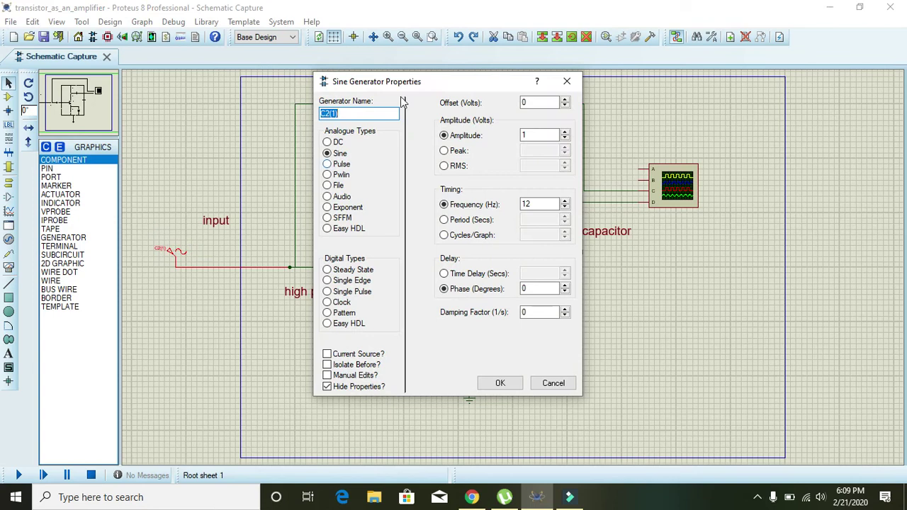
drag(424, 79, 430, 81)
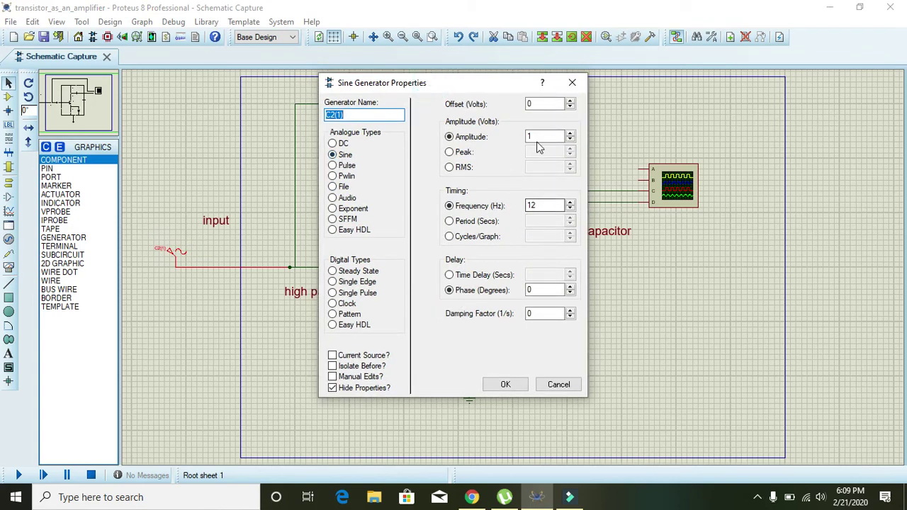
click(533, 134)
double_click(531, 137)
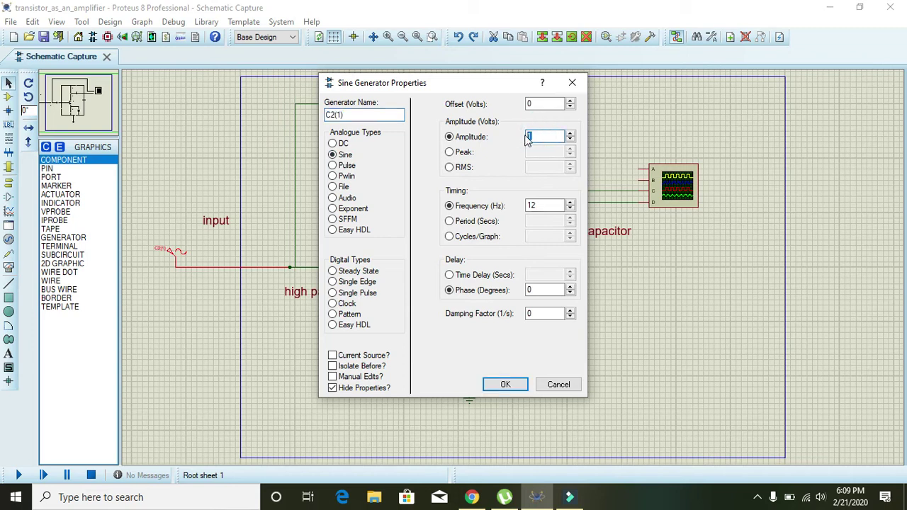
click(542, 205)
double_click(526, 206)
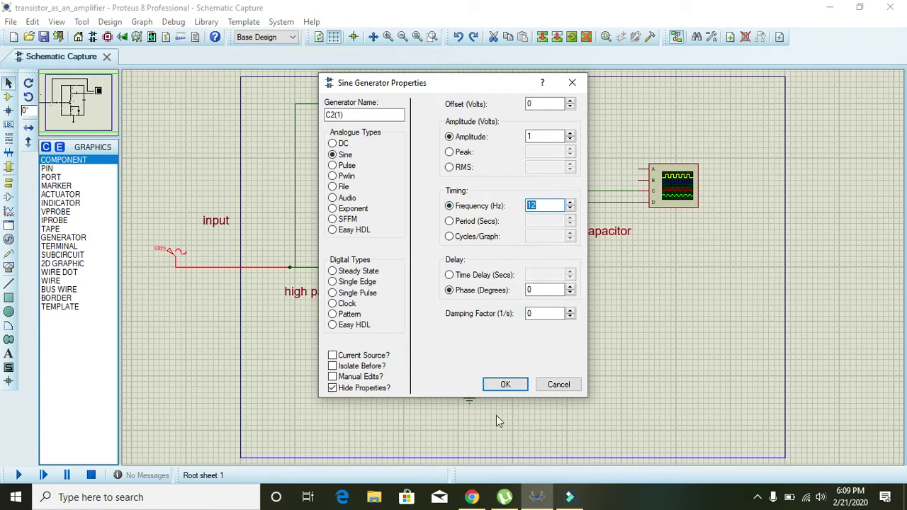
click(503, 386)
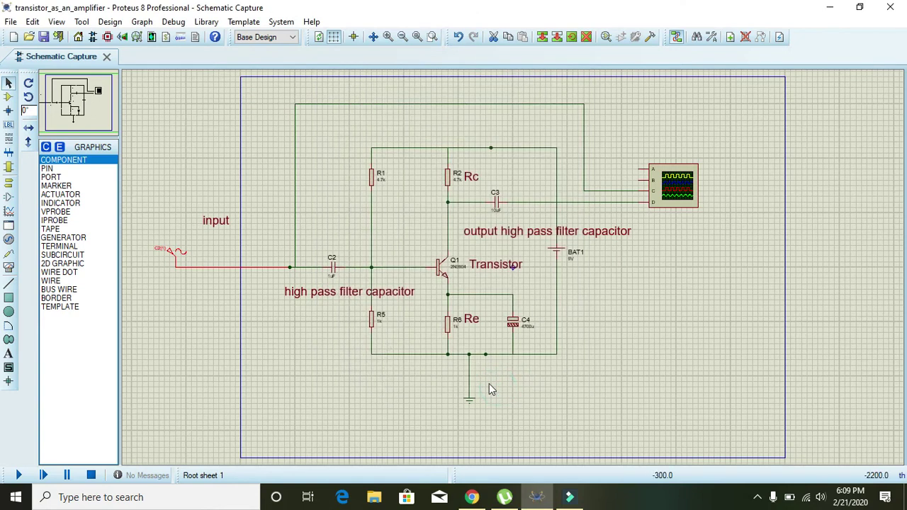
click(205, 298)
Drag the 'input' text label to sit just above the sine generator.
drag(148, 236, 198, 286)
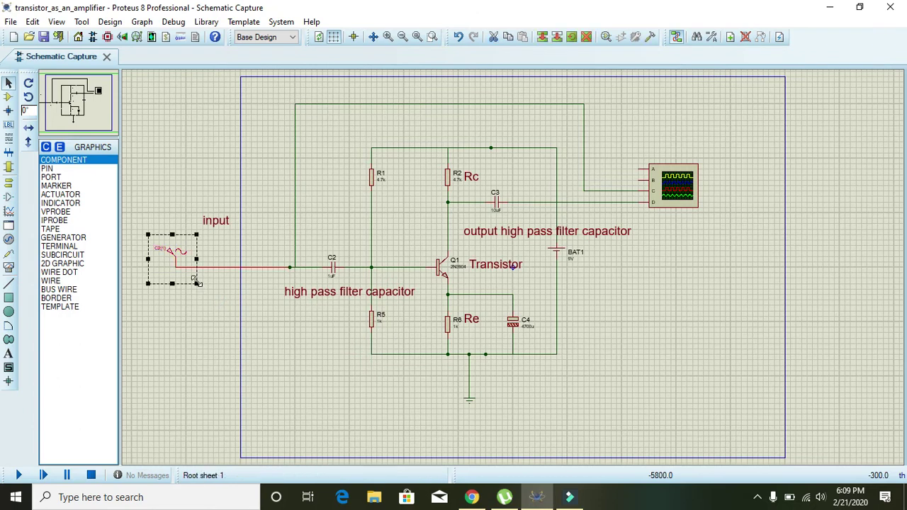
click(202, 220)
drag(212, 227, 168, 237)
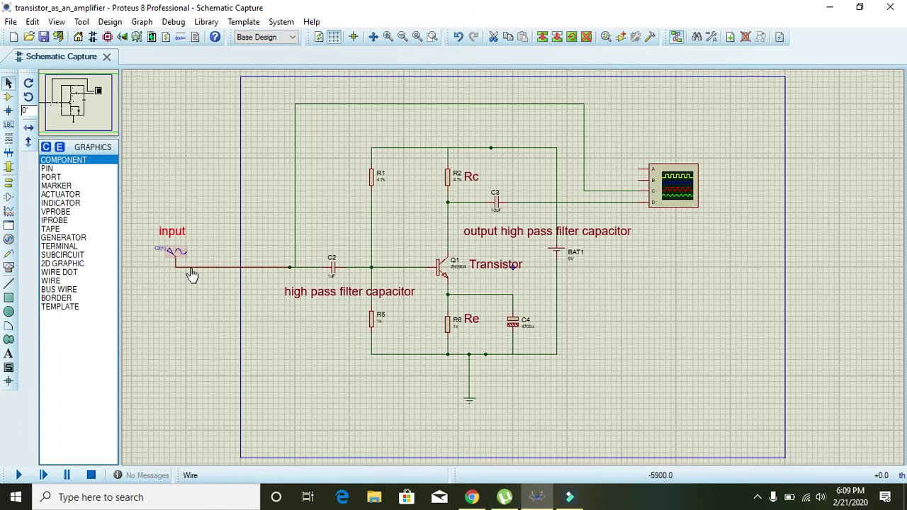
click(192, 274)
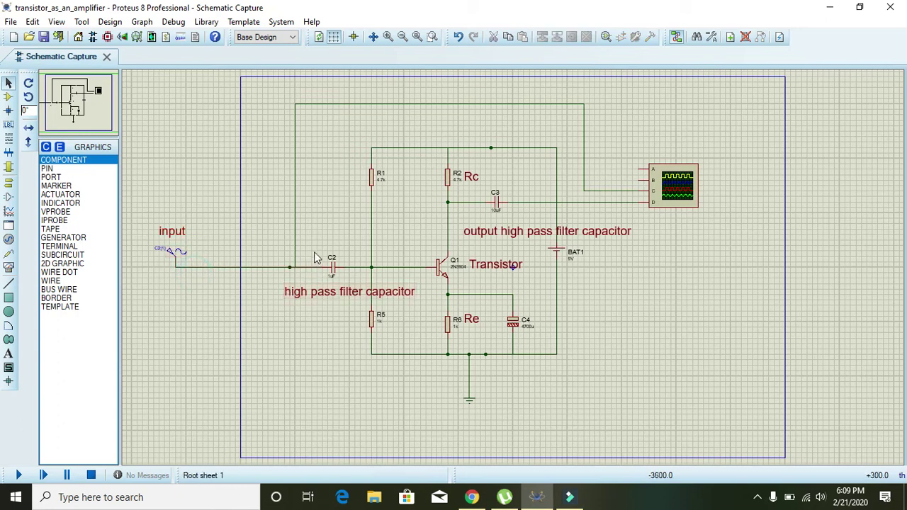
Point out the 1uF C2 high-pass capacitor by repeatedly selecting and deselecting it.
drag(316, 251, 355, 288)
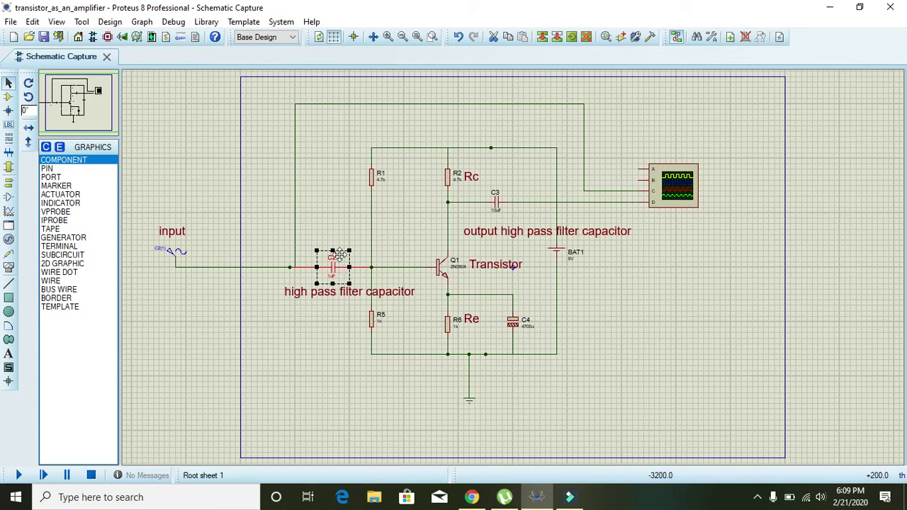
click(329, 216)
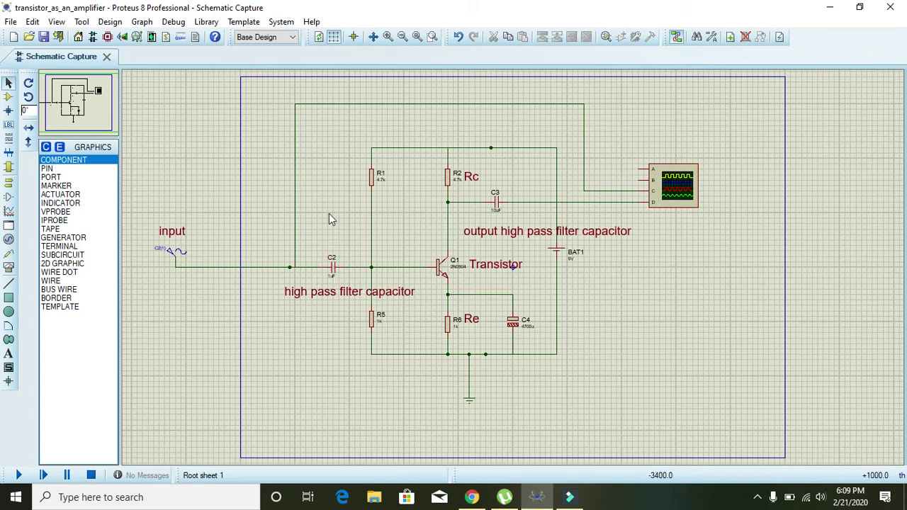
drag(320, 244, 349, 282)
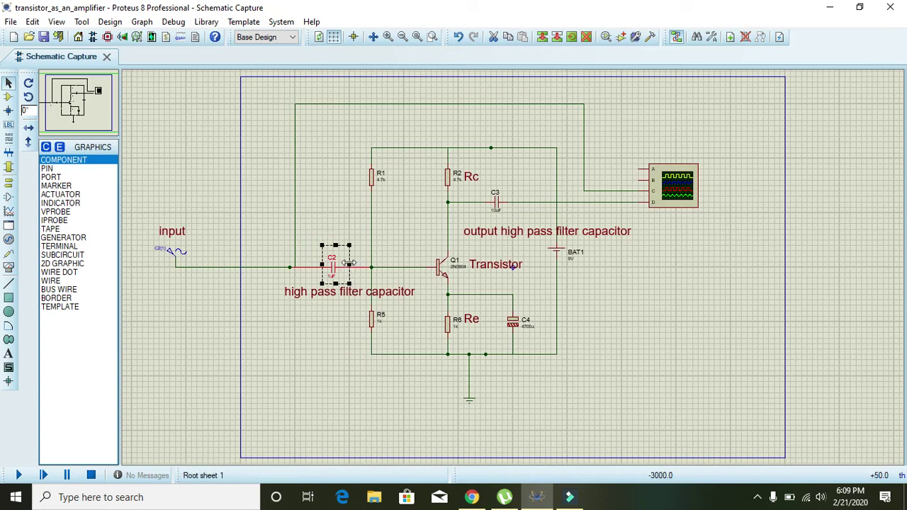
drag(349, 264, 344, 264)
click(326, 232)
drag(319, 244, 344, 287)
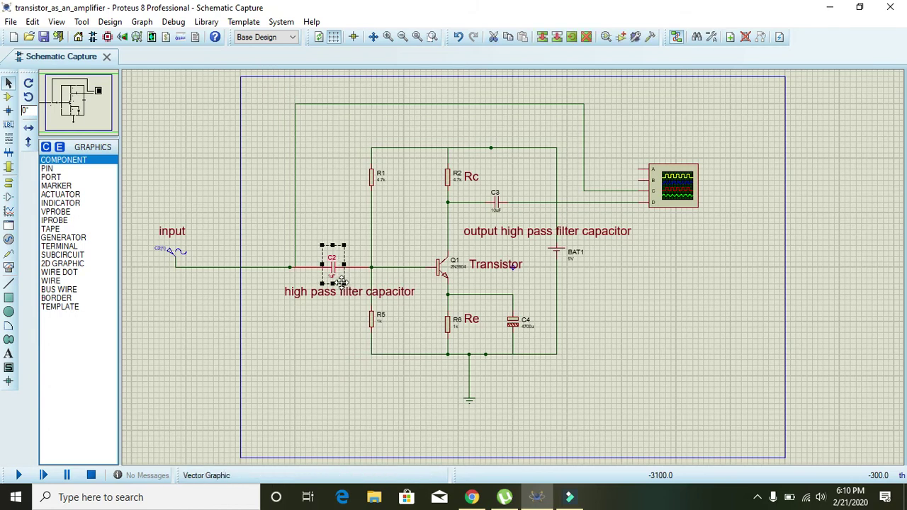
click(355, 278)
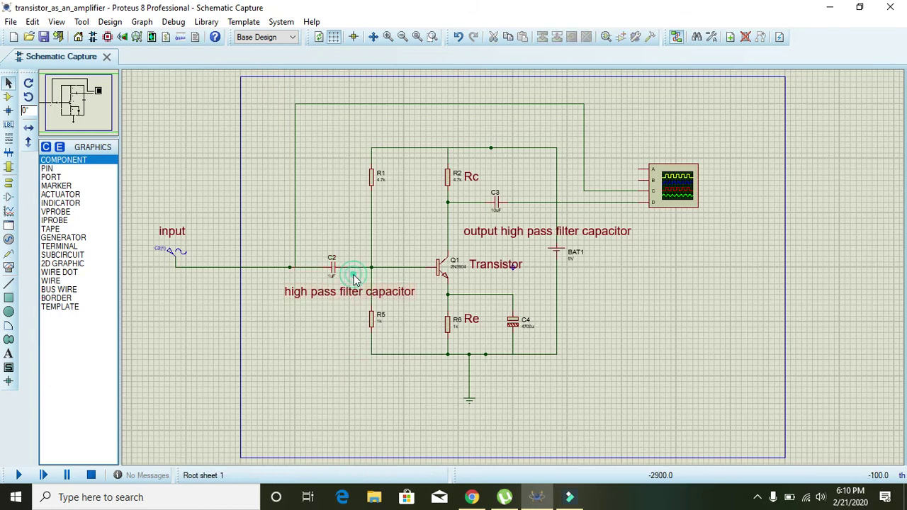
drag(322, 254, 344, 286)
click(434, 285)
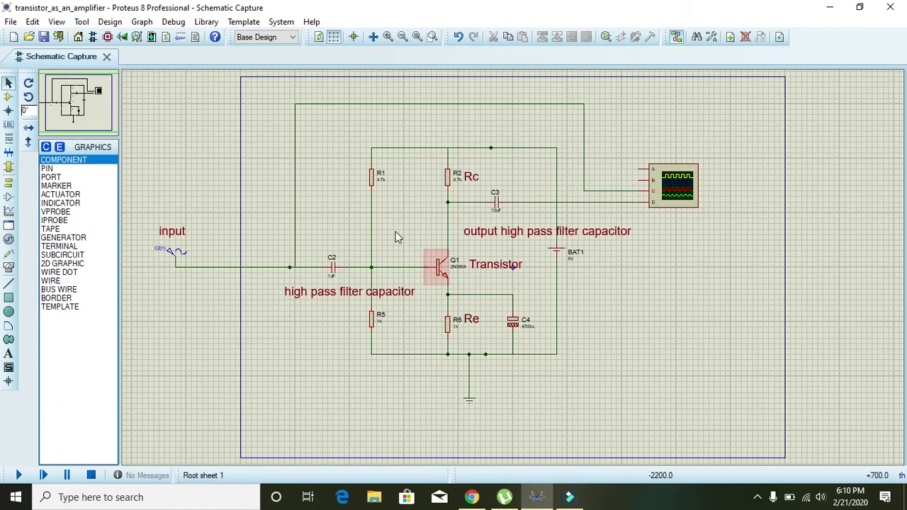
click(373, 179)
click(372, 321)
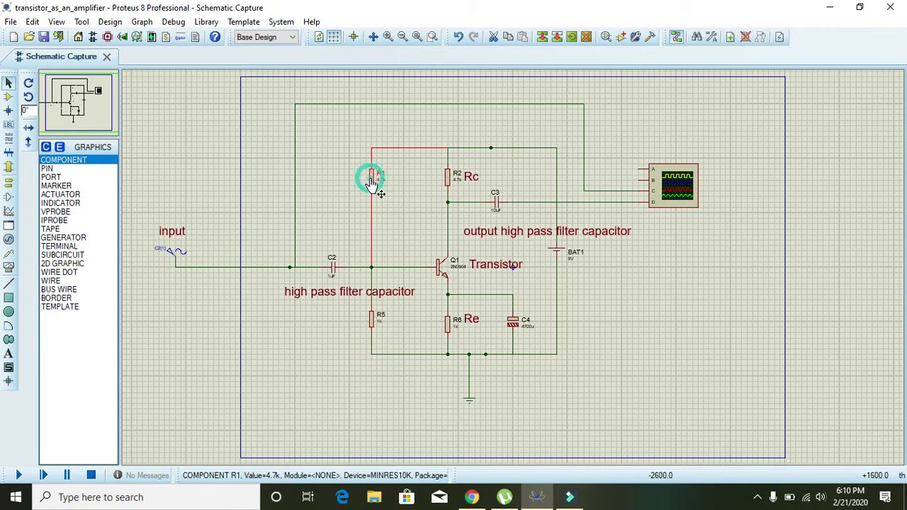
click(372, 179)
click(382, 330)
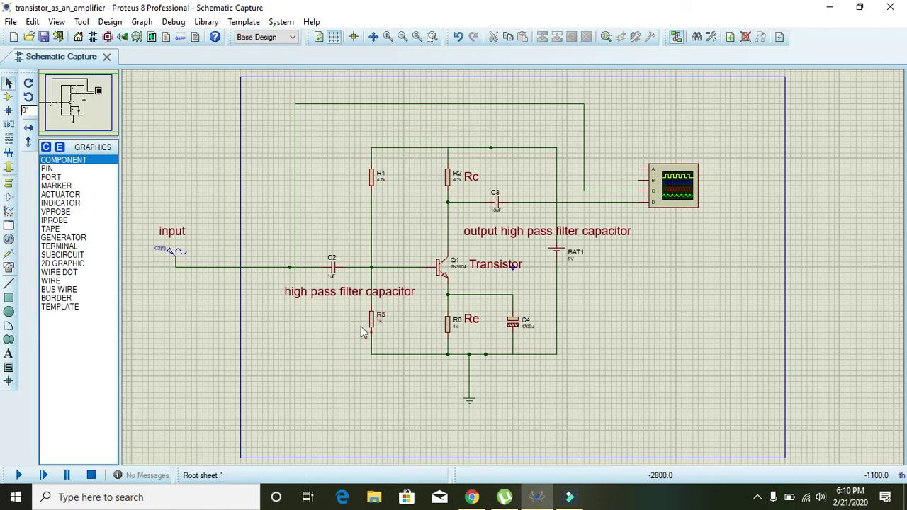
drag(362, 303, 388, 345)
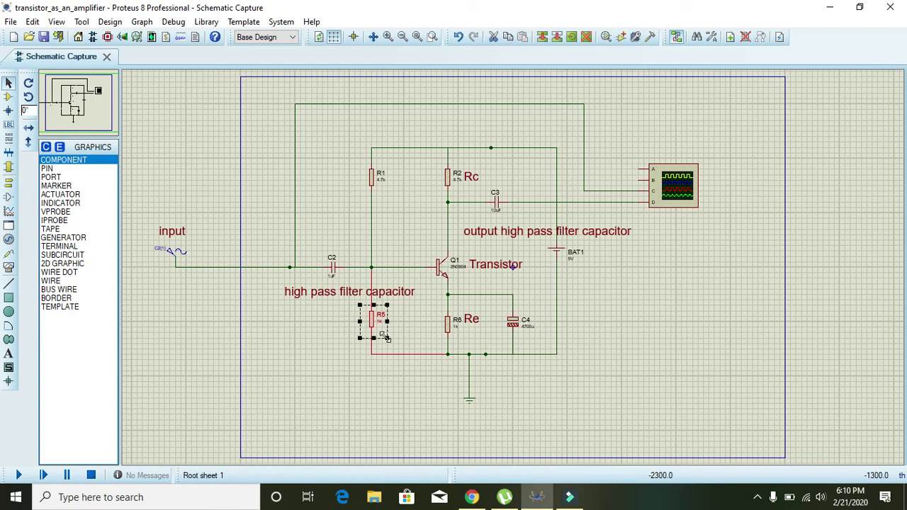
click(400, 342)
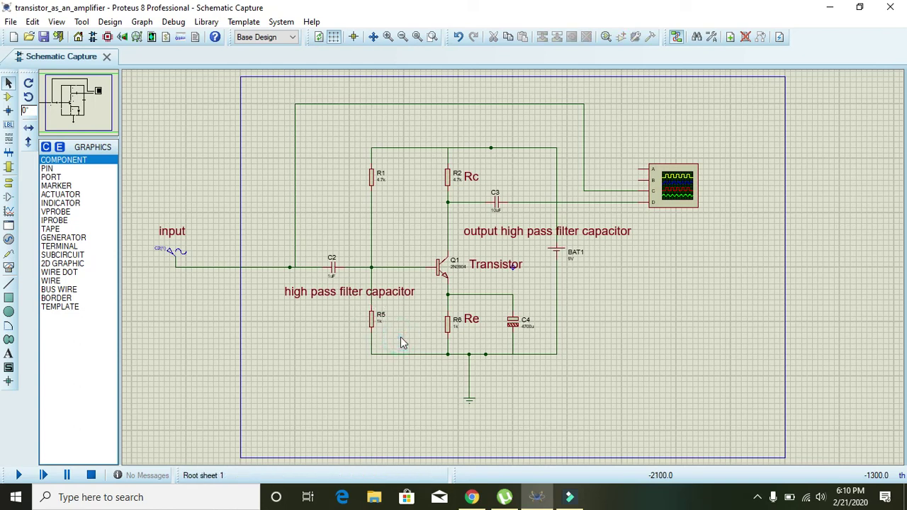
click(451, 179)
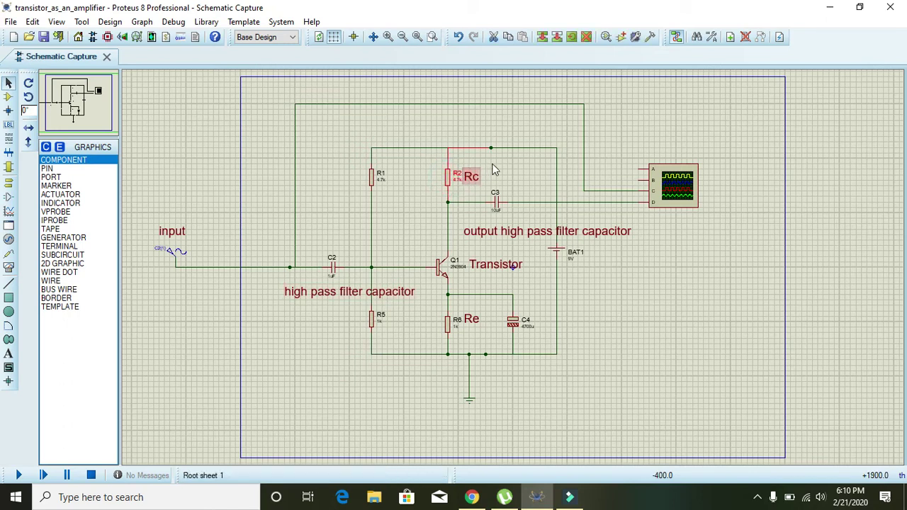
click(492, 162)
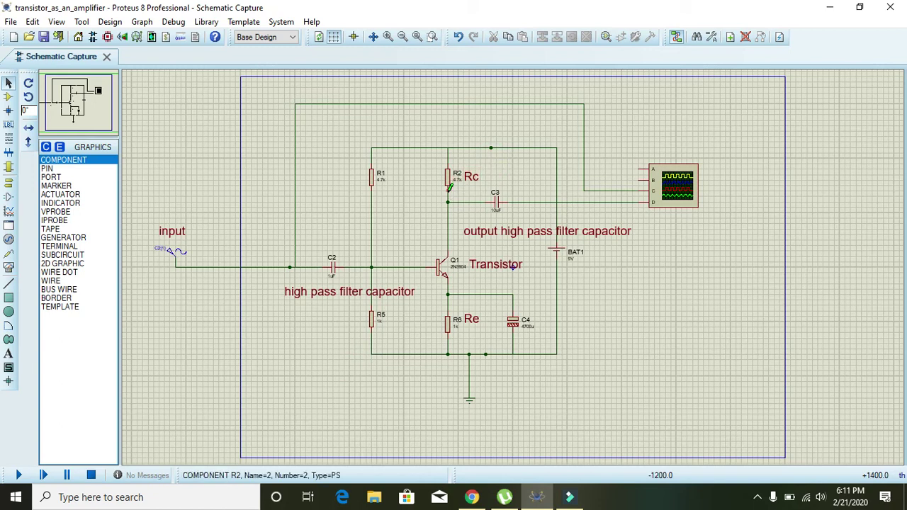
click(467, 328)
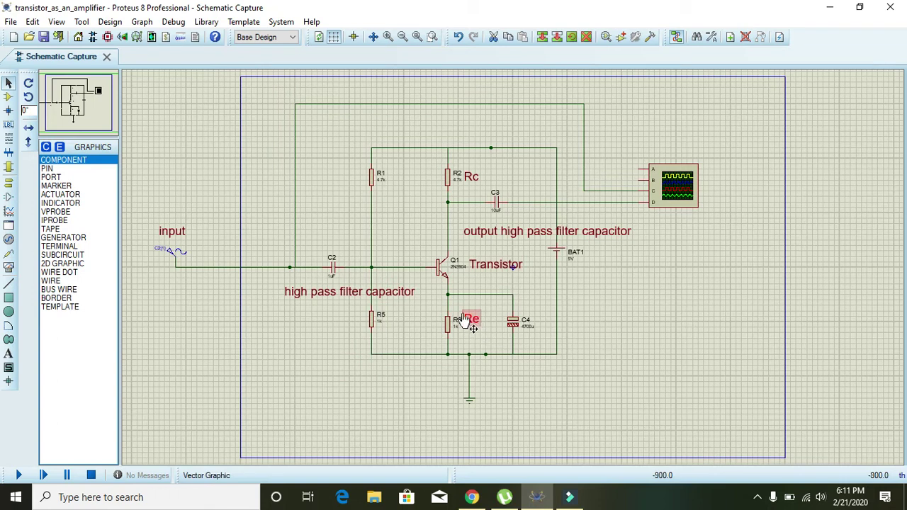
click(459, 315)
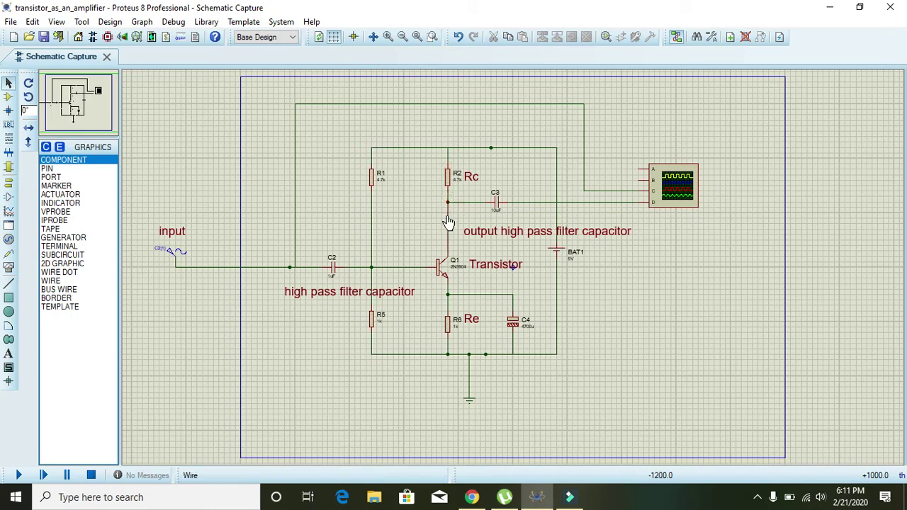
click(448, 216)
click(461, 222)
click(407, 227)
click(425, 267)
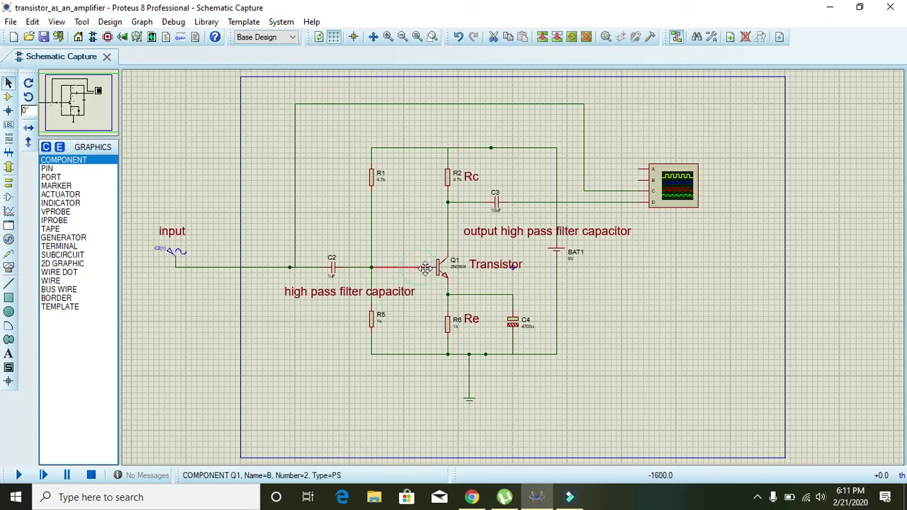
click(457, 243)
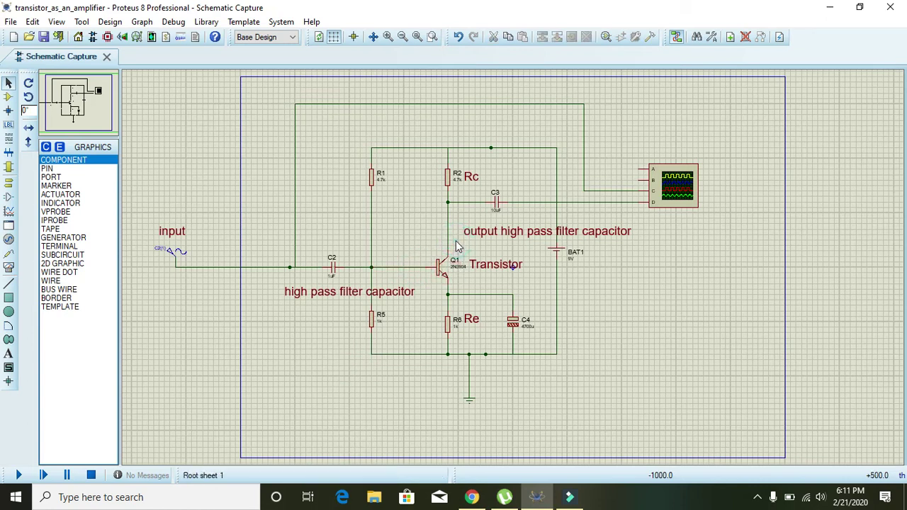
click(412, 268)
click(417, 285)
click(496, 202)
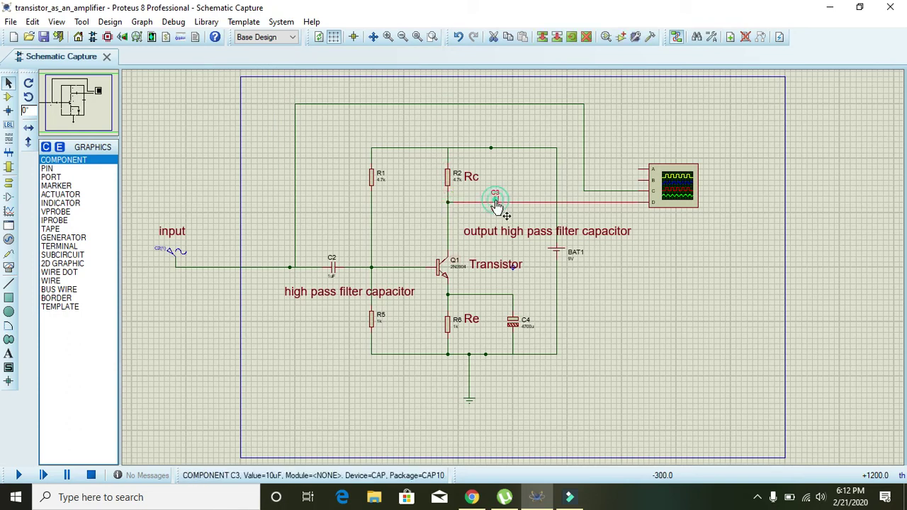
click(530, 196)
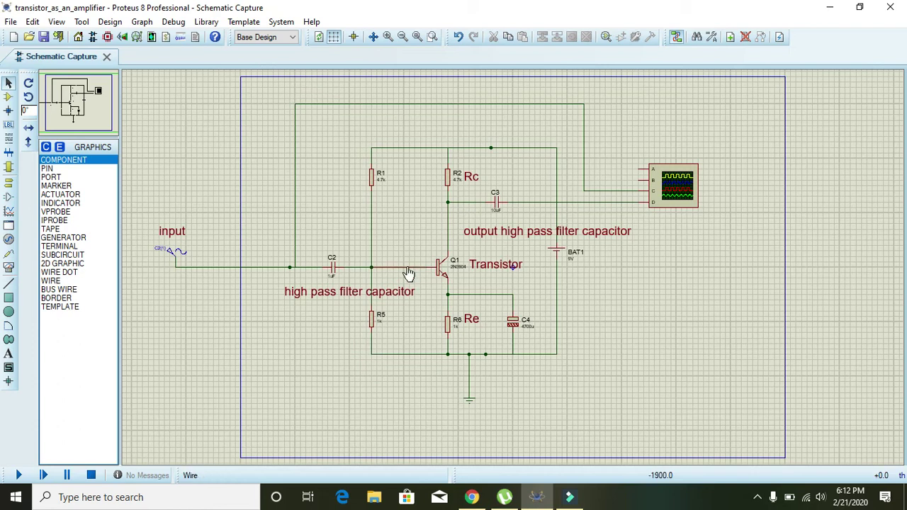
click(405, 267)
click(408, 240)
click(448, 223)
click(409, 263)
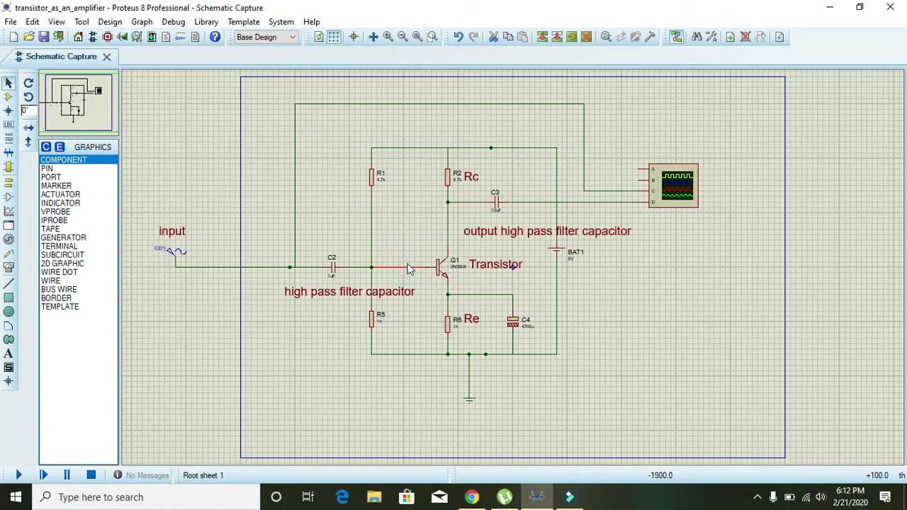
click(466, 198)
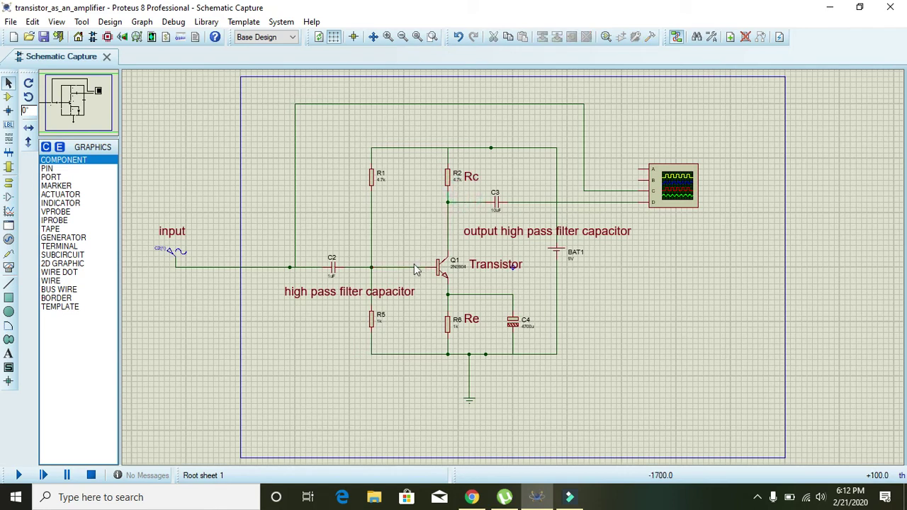
click(415, 267)
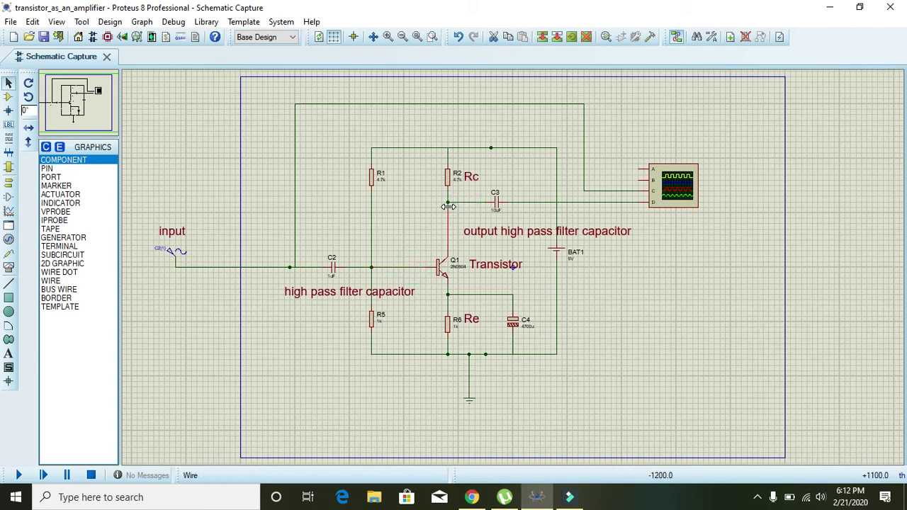
click(452, 207)
click(468, 214)
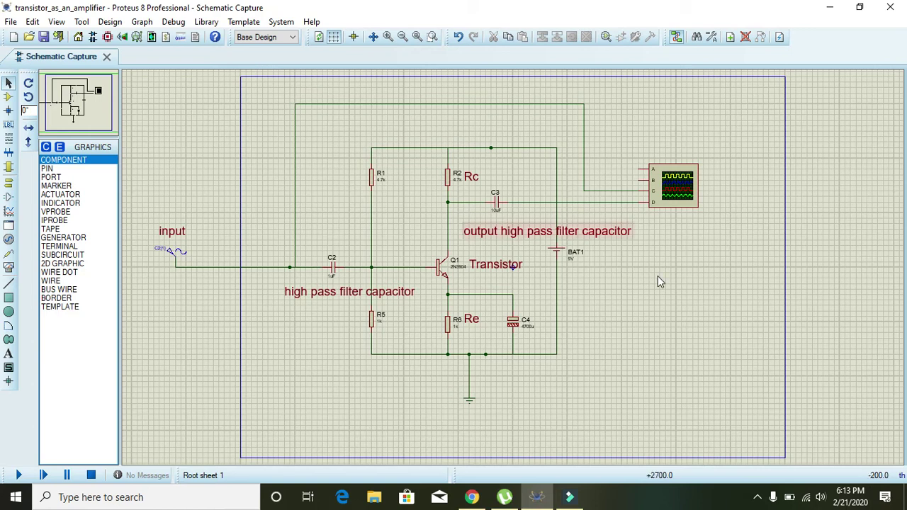
Inspect the battery BAT1 and the input wire running through C2 to Q1.
drag(588, 268, 543, 241)
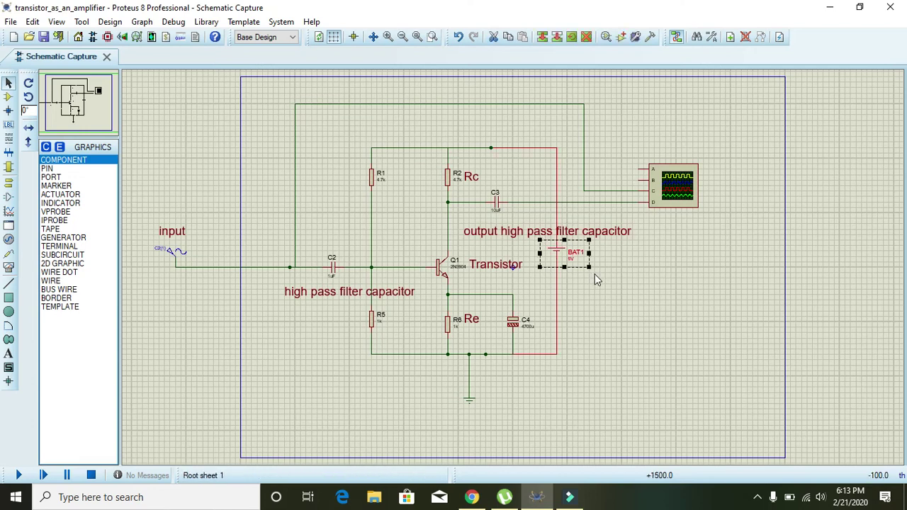
click(595, 282)
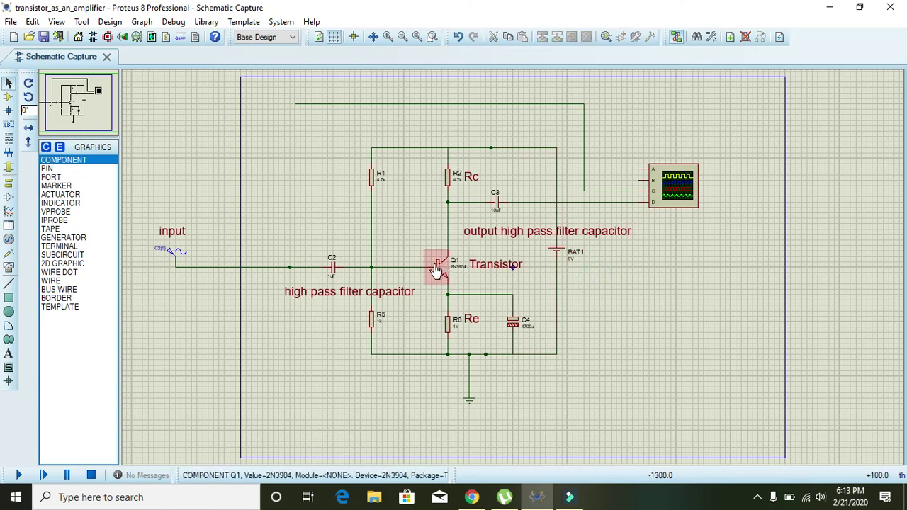
click(419, 268)
click(237, 267)
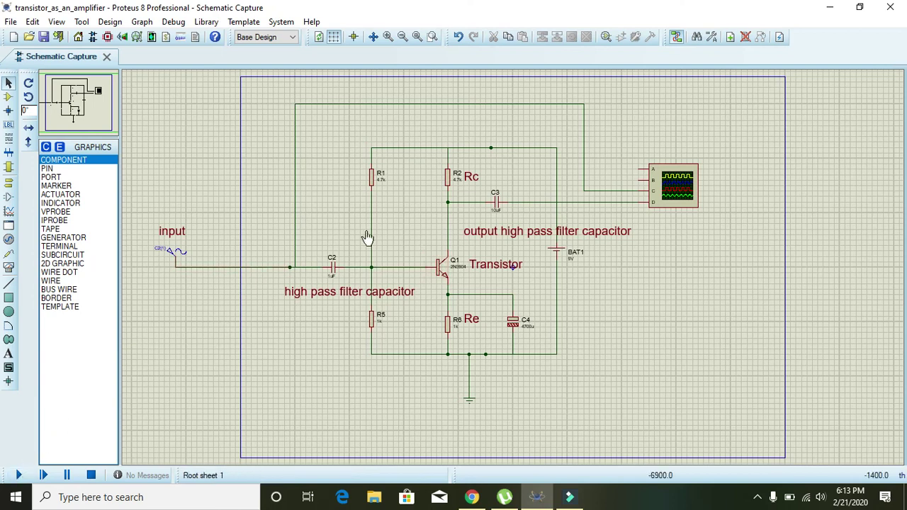
Move the oscilloscope probe wire's left leg farther left, then check the C3-to-channel-D wire.
click(536, 104)
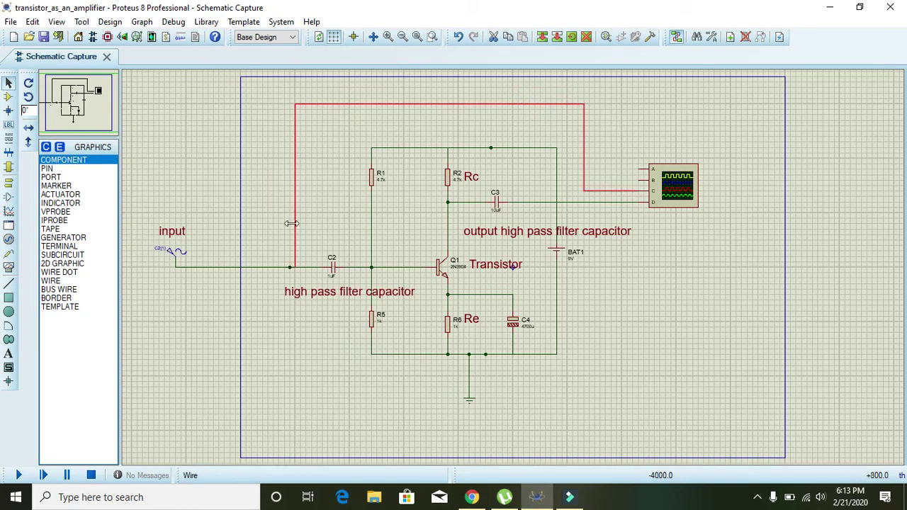
drag(294, 248, 218, 261)
click(264, 255)
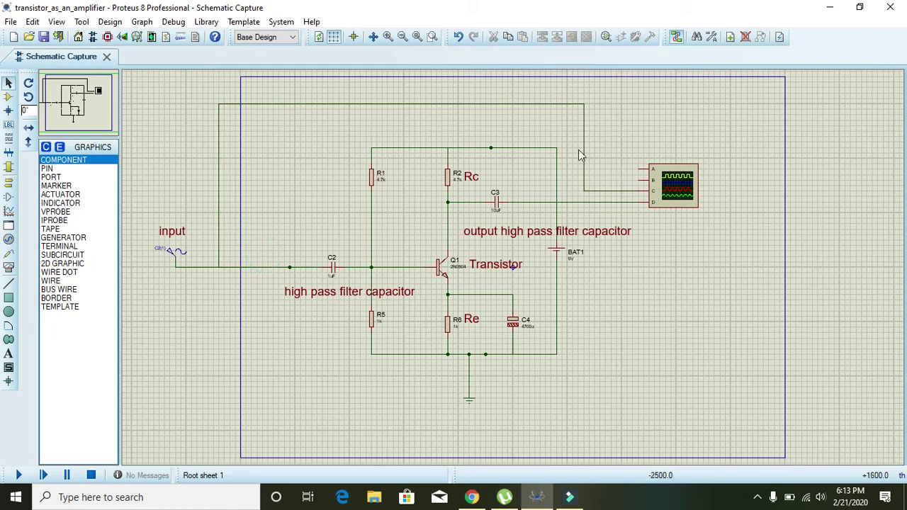
click(627, 190)
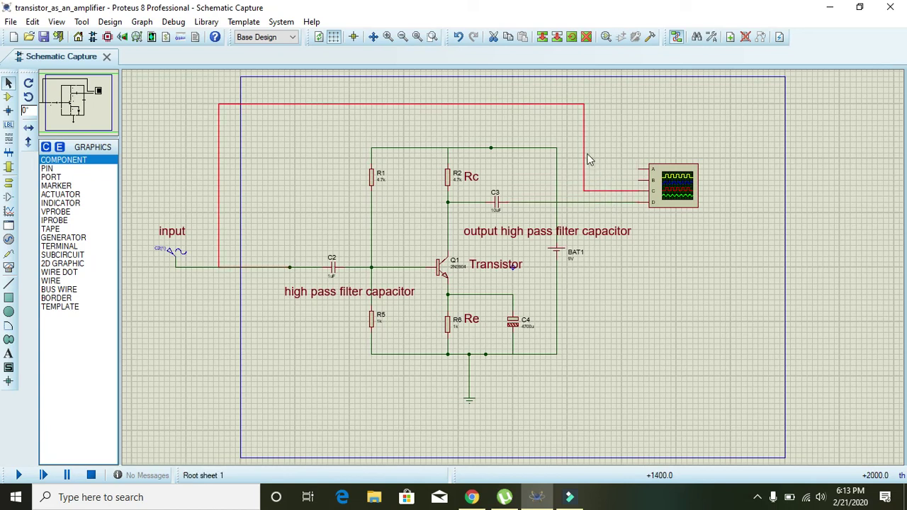
click(579, 203)
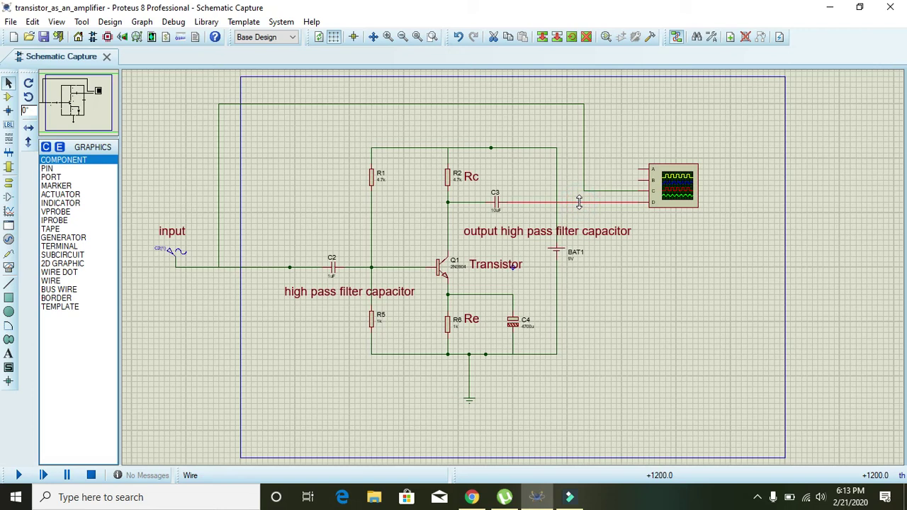
click(587, 207)
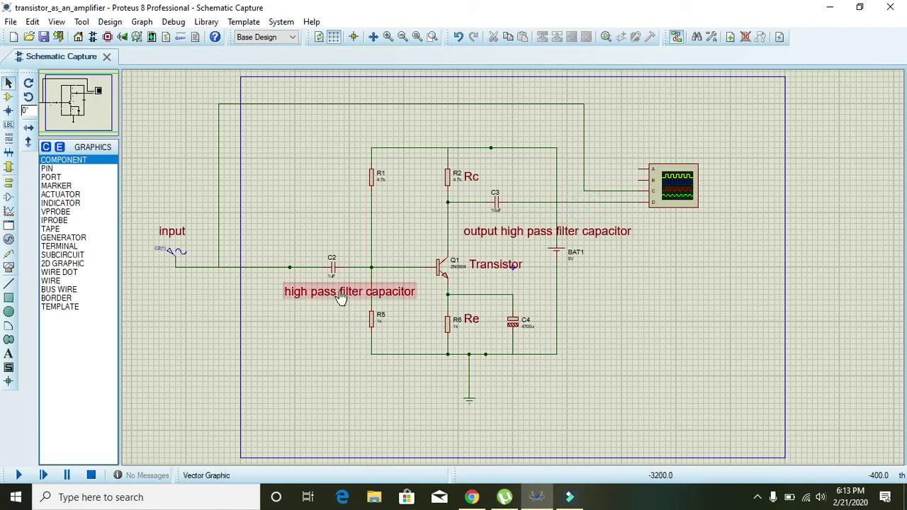
Run the simulation and park the Digital Oscilloscope window at the top right.
click(19, 477)
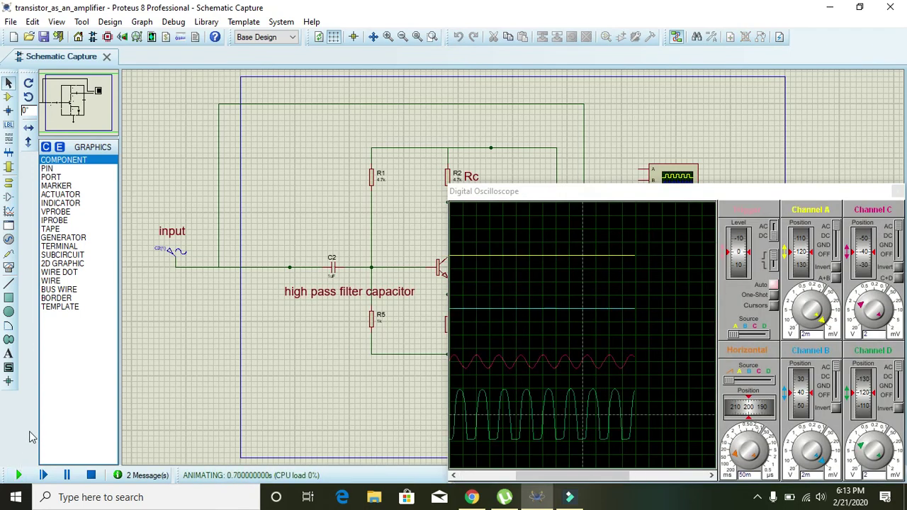
drag(546, 192, 493, 102)
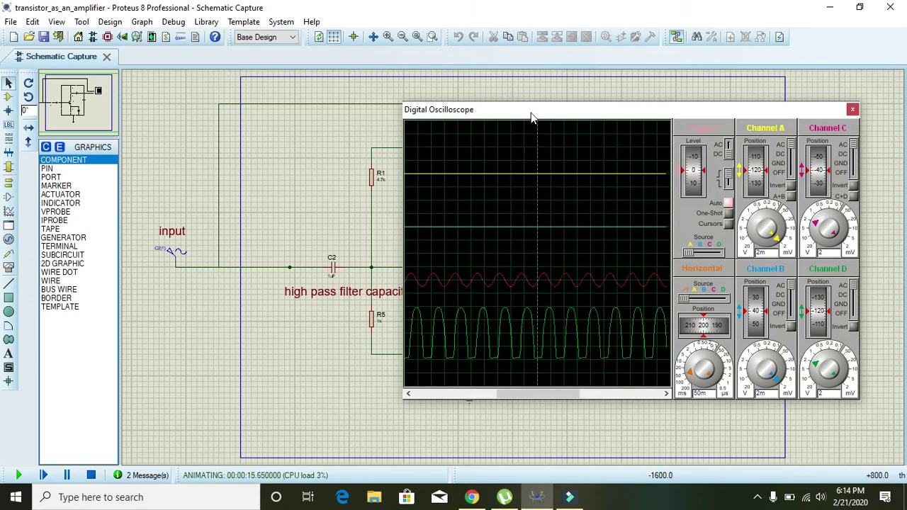
drag(533, 112, 736, 232)
drag(766, 266, 761, 85)
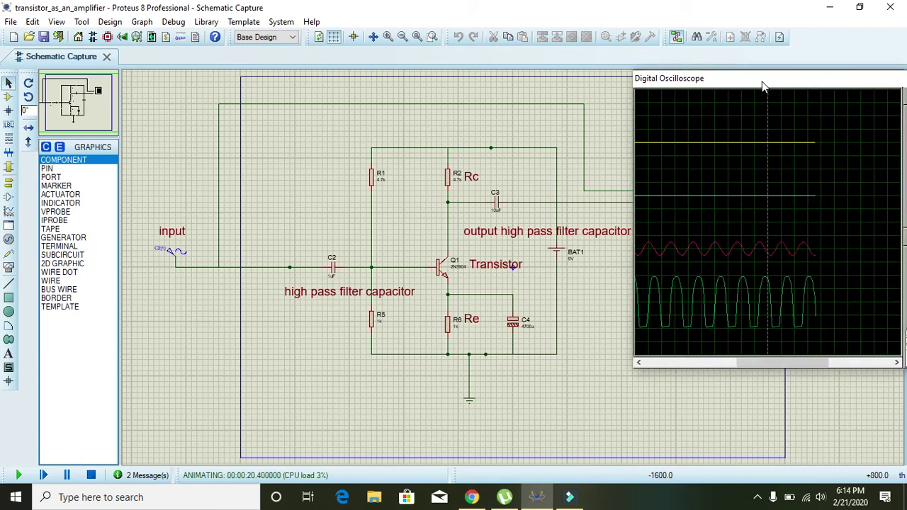